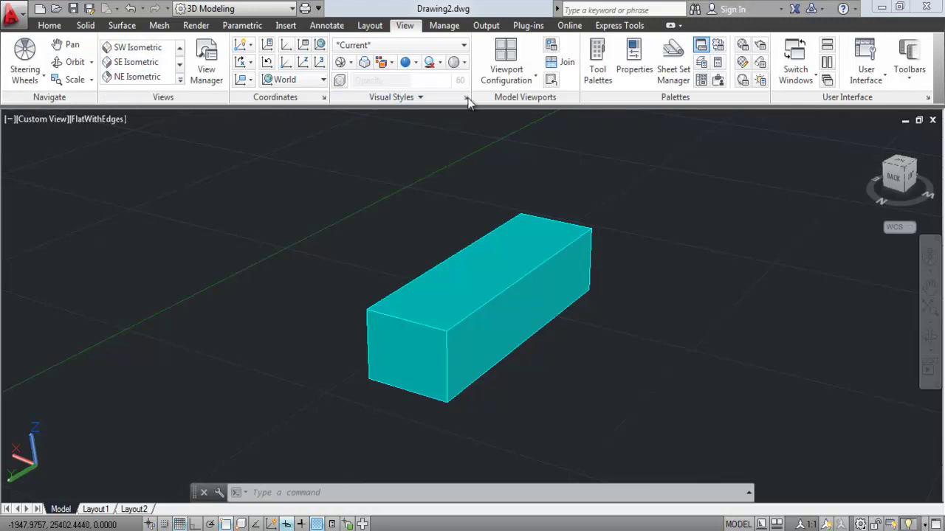
Reapply the Single viewport layout, then reopen the Viewport Configuration list.
left_click(536, 79)
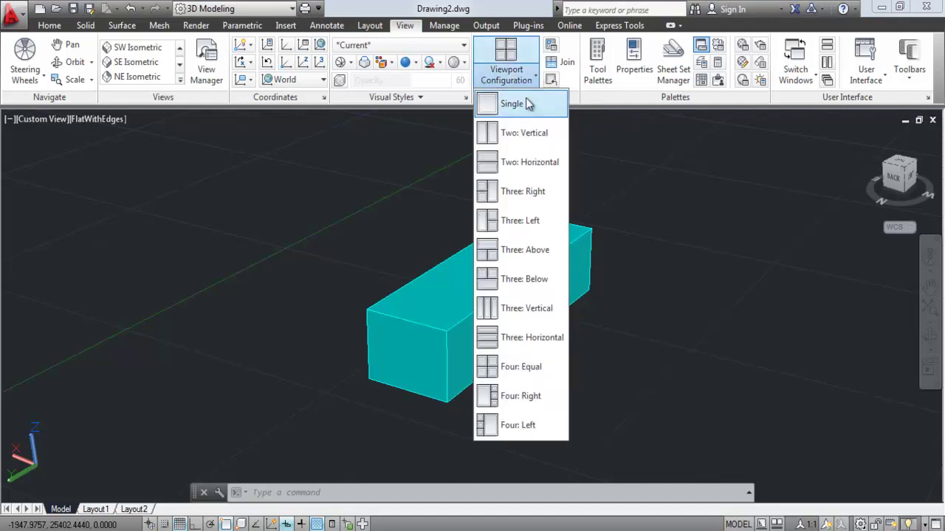
left_click(534, 109)
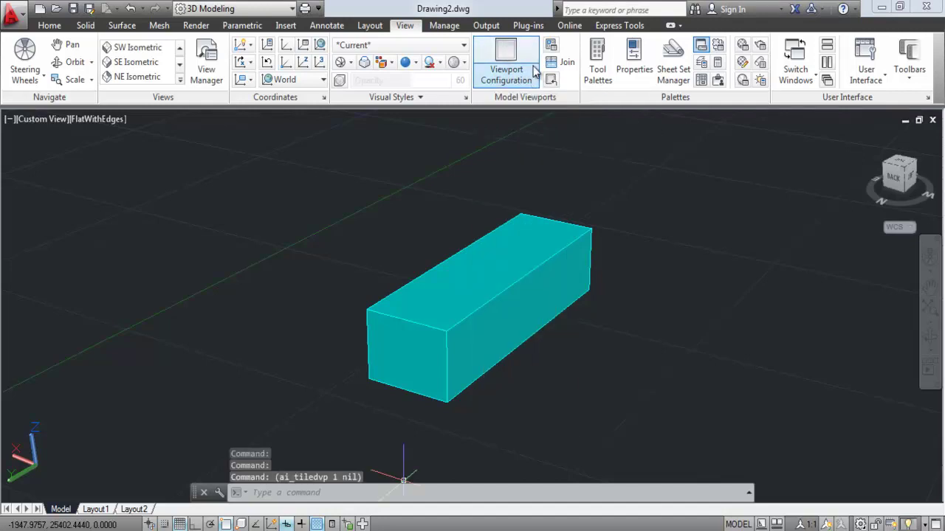
left_click(537, 78)
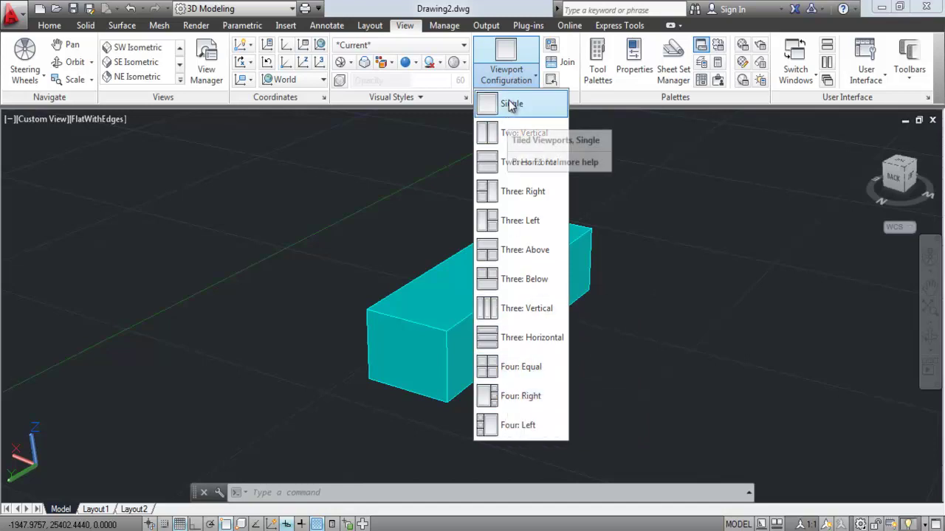
Tile Four: Equal viewports, with Right view top-left and Front view top-right.
left_click(527, 365)
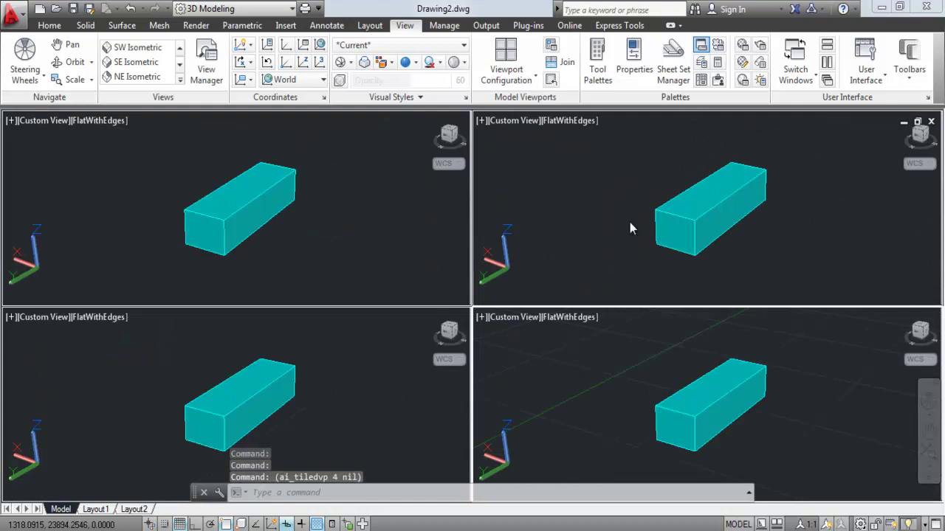
left_click(382, 178)
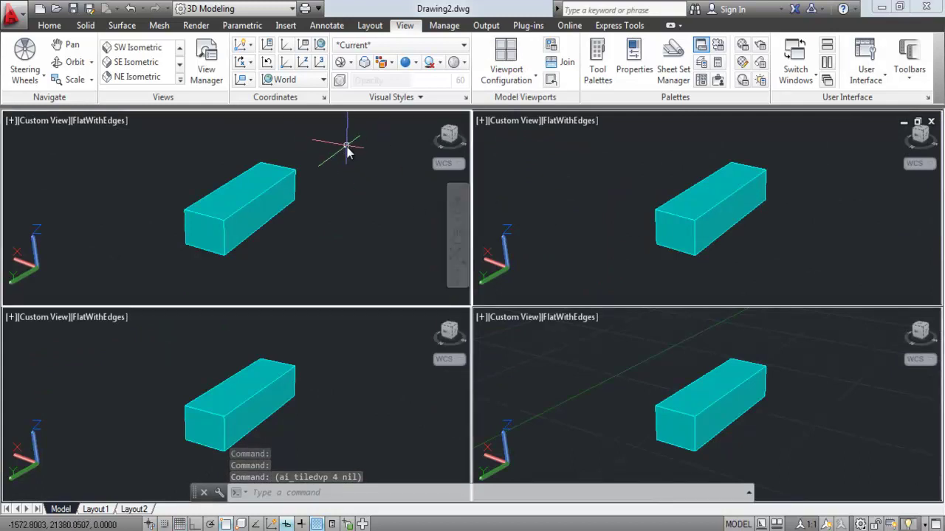
left_click(179, 48)
left_click(123, 47)
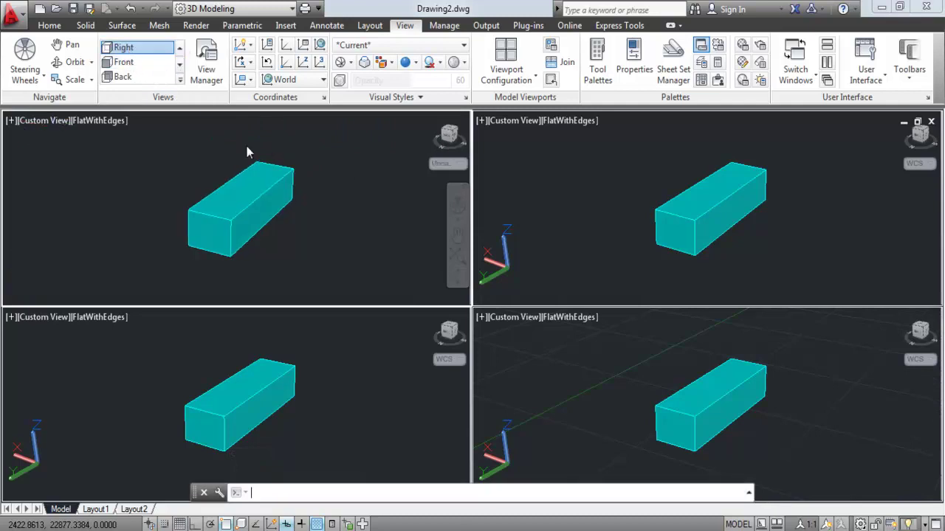
left_click(514, 177)
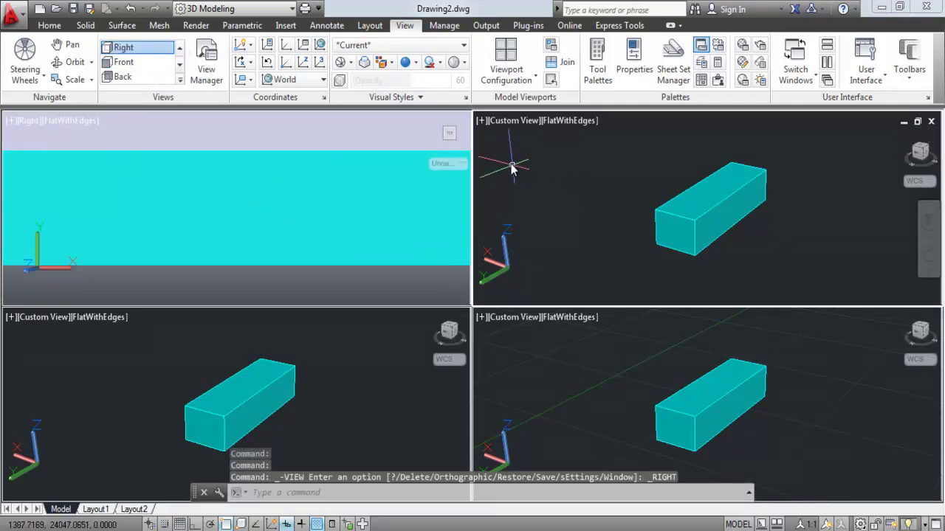
left_click(123, 62)
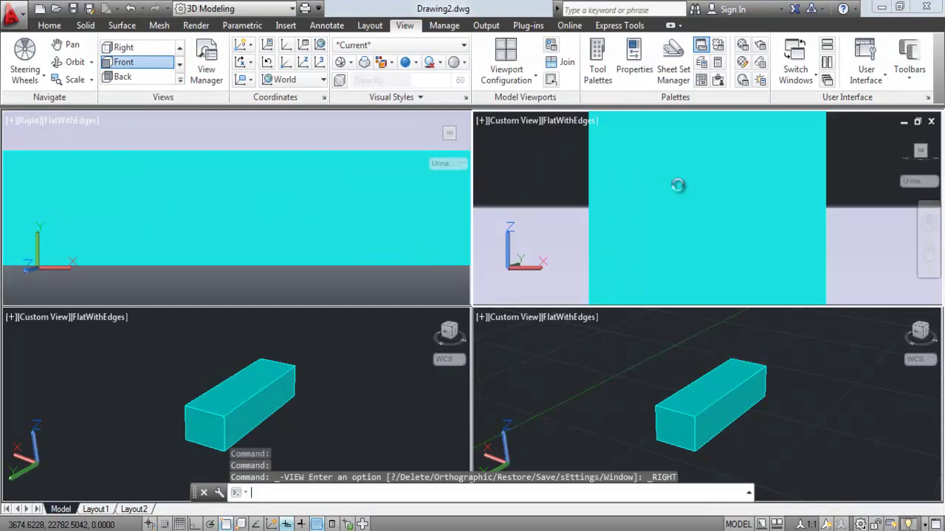
Set the bottom-left viewport to the Top view, leaving the fourth in 3D.
left_click(283, 240)
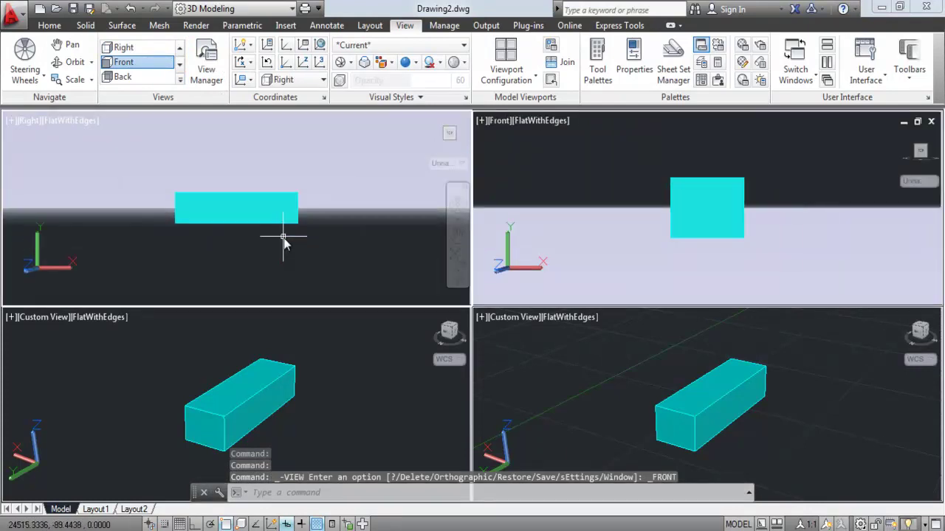
left_click(213, 343)
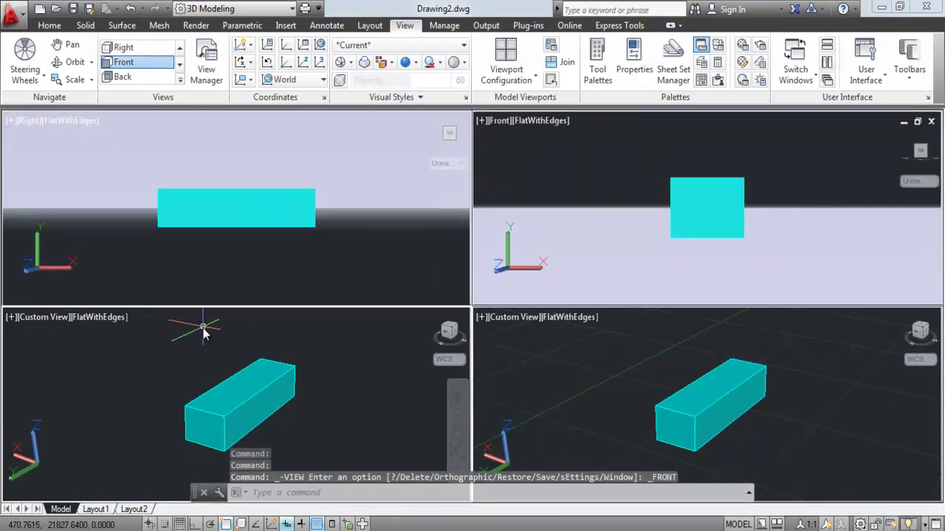
left_click(179, 46)
left_click(122, 48)
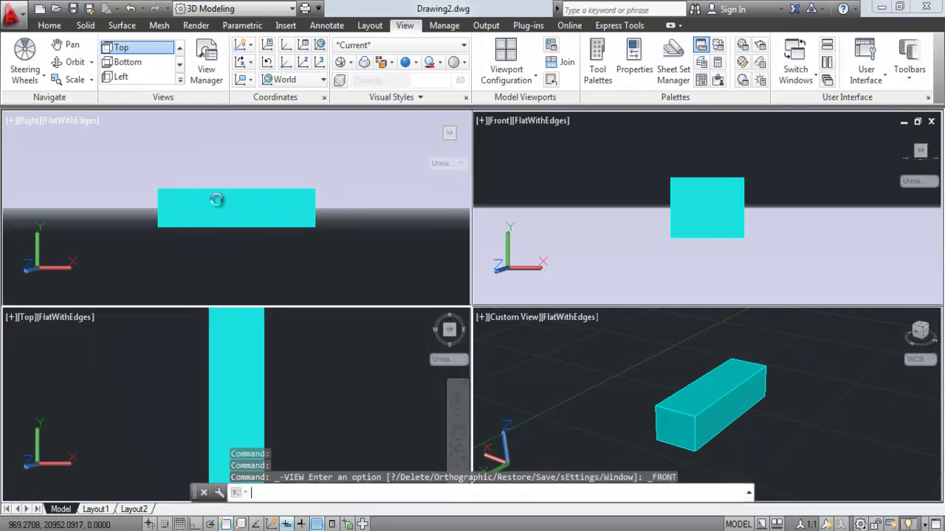
left_click(345, 370)
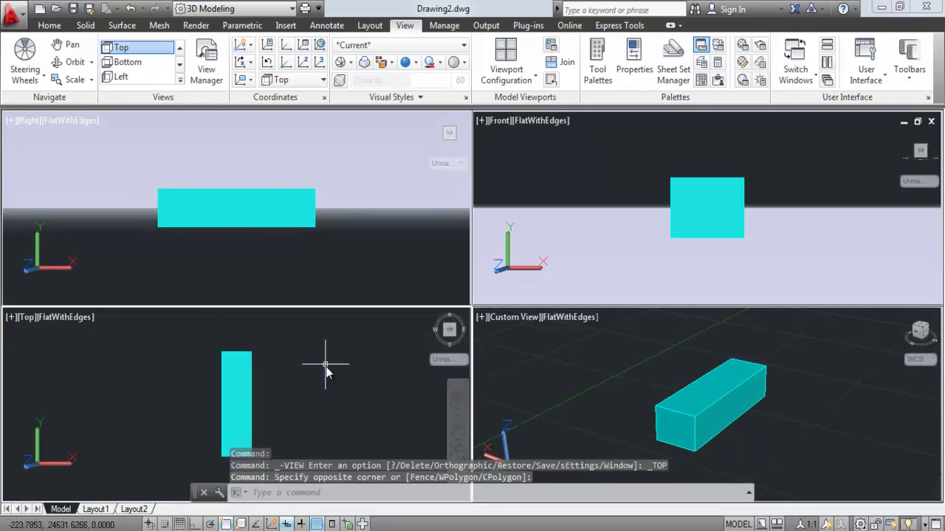
left_click(535, 79)
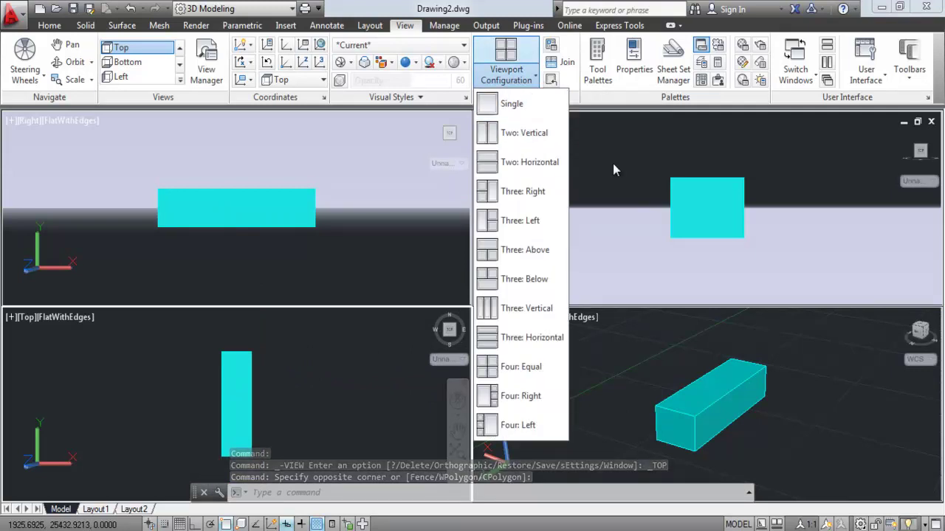
left_click(642, 340)
left_click(506, 63)
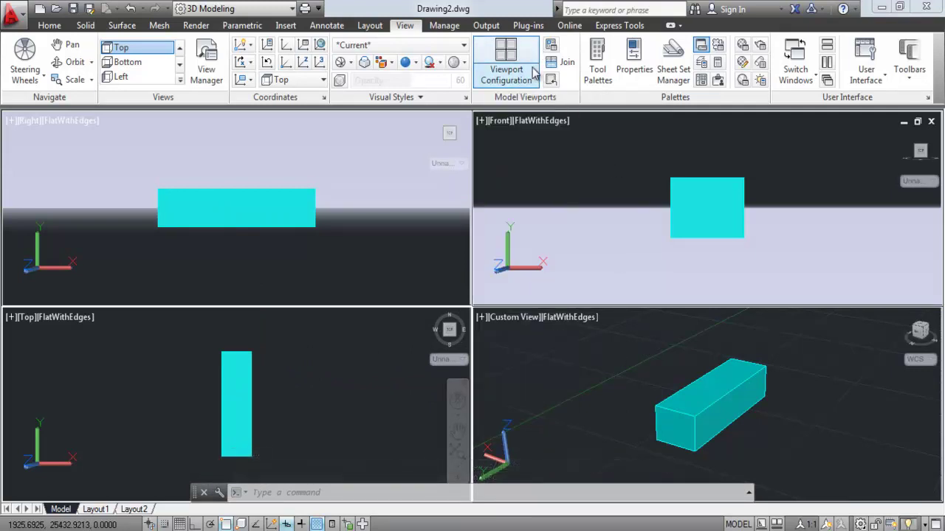
Collapse to a Single viewport and orbit the box into a tilted 3D view.
left_click(508, 101)
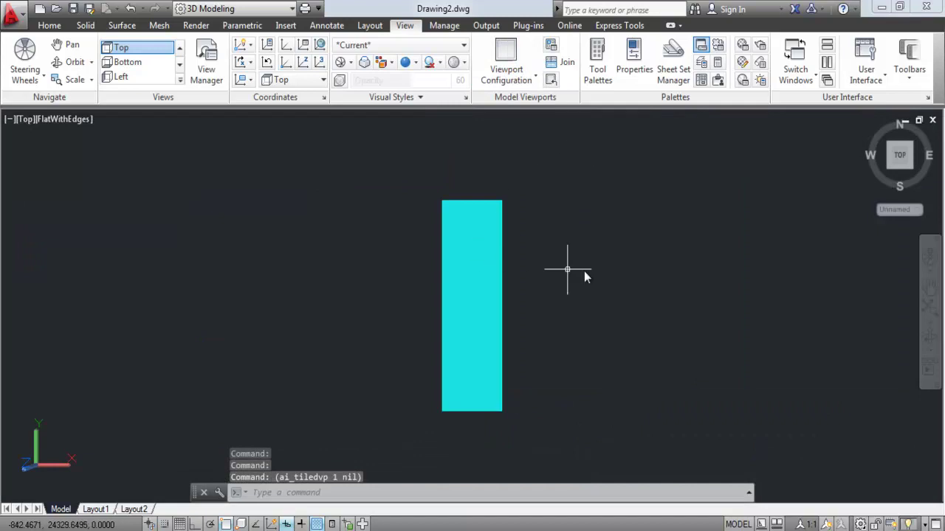
left_click(928, 357)
mouse_move(696, 363)
left_mouse_down()
mouse_move(572, 330)
mouse_move(657, 289)
left_mouse_up()
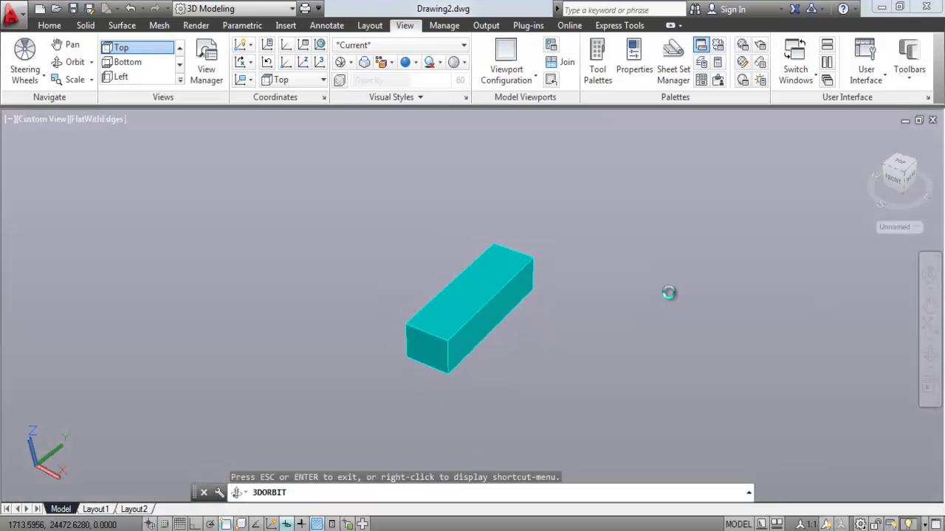
key("Escape")
Split the screen into Two: Horizontal stacked viewports.
left_click(534, 80)
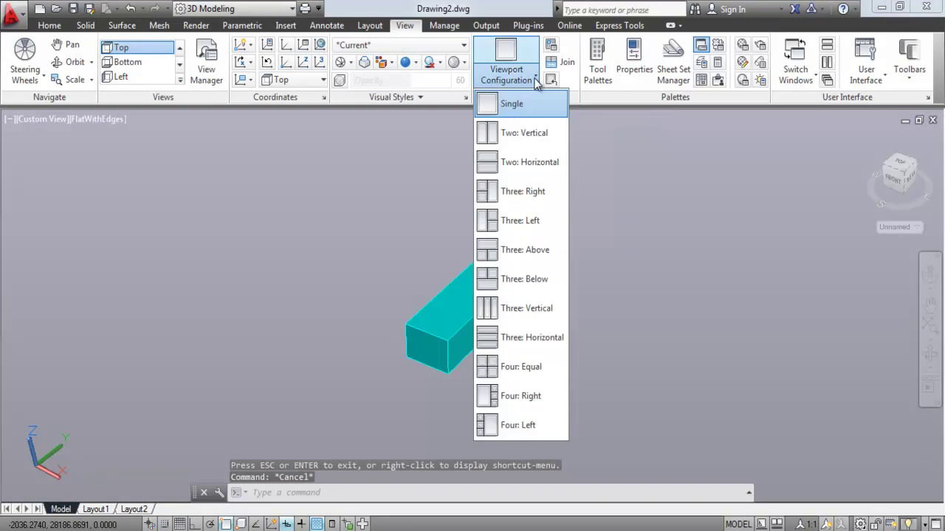
left_click(516, 174)
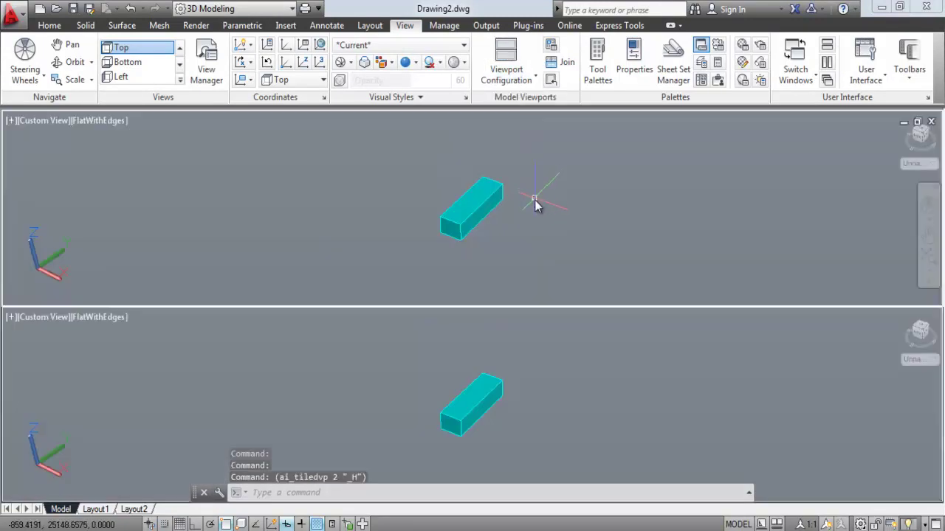
left_click(529, 79)
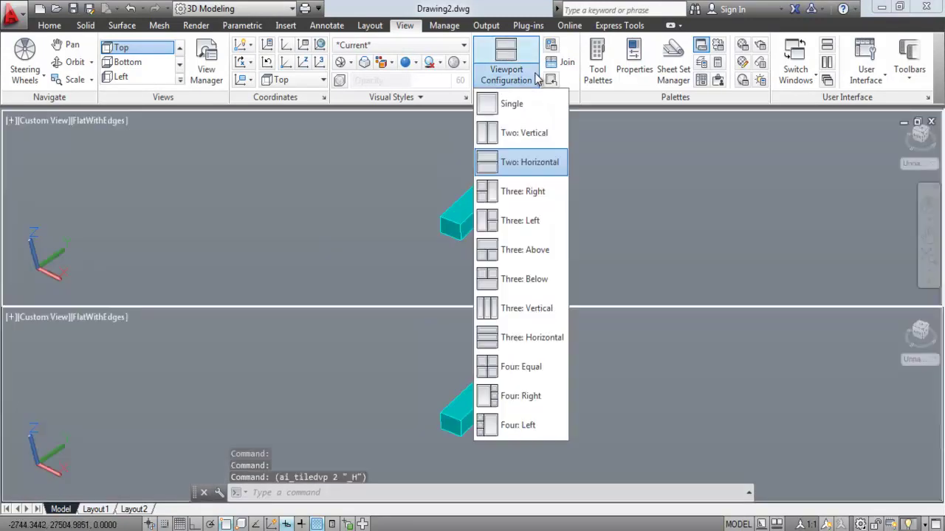
left_click(520, 193)
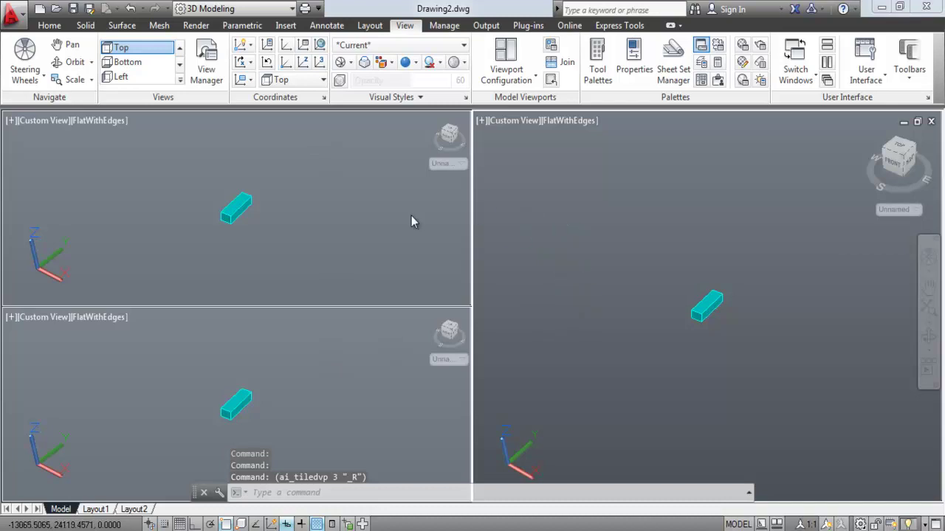
left_click(371, 202)
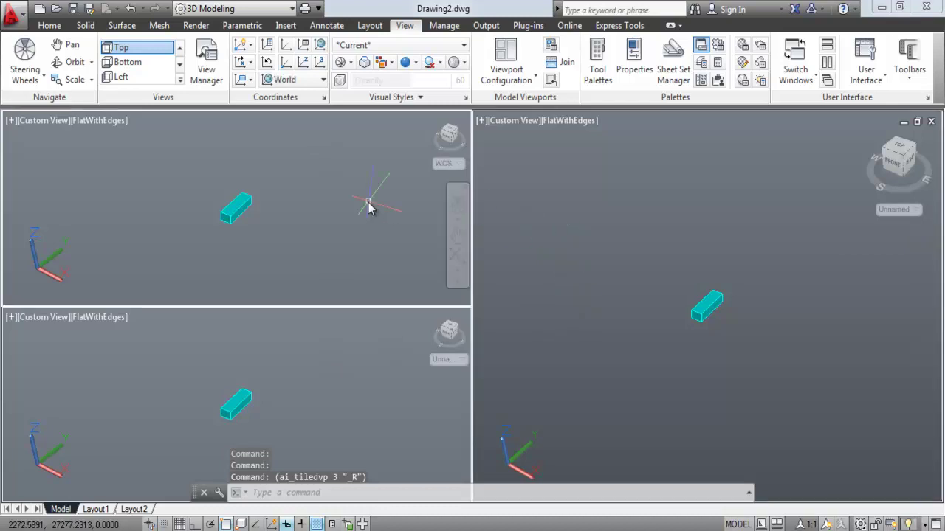
left_click(367, 353)
left_click(602, 262)
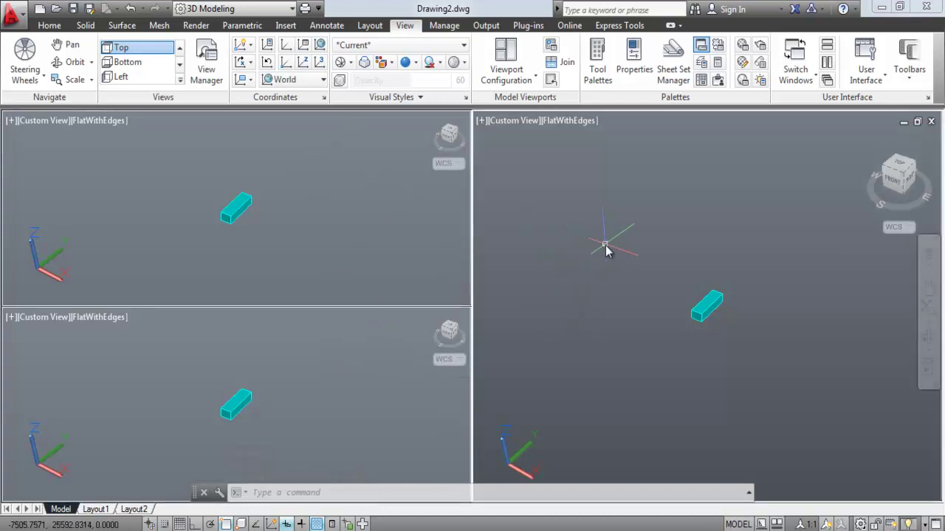
left_click(533, 79)
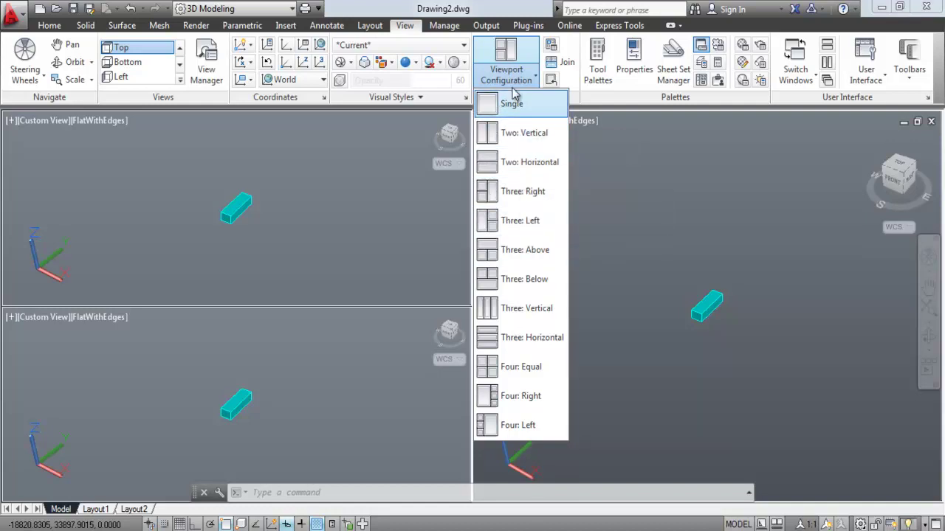
left_click(635, 201)
Merge the tiled viewports back into a Single viewport.
left_click(584, 211)
left_click(534, 143)
left_click(506, 74)
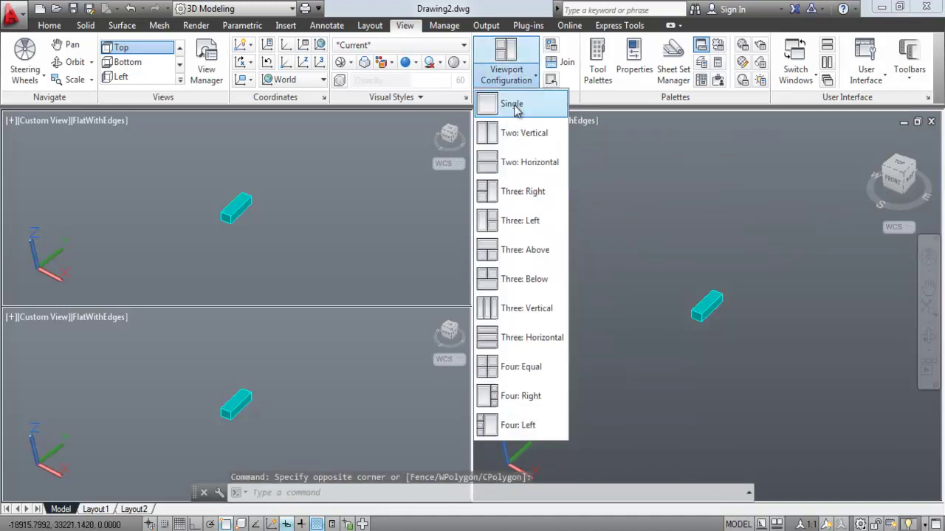
left_click(512, 104)
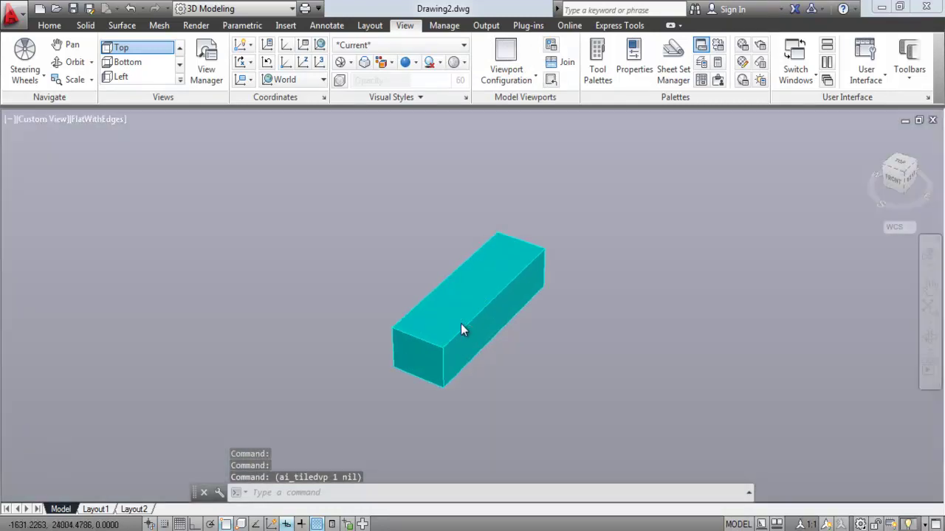
Orbit the cyan box to a new 3D angle.
left_click(929, 354)
mouse_move(596, 350)
left_mouse_down()
mouse_move(580, 323)
mouse_move(607, 332)
left_mouse_up()
key("Escape")
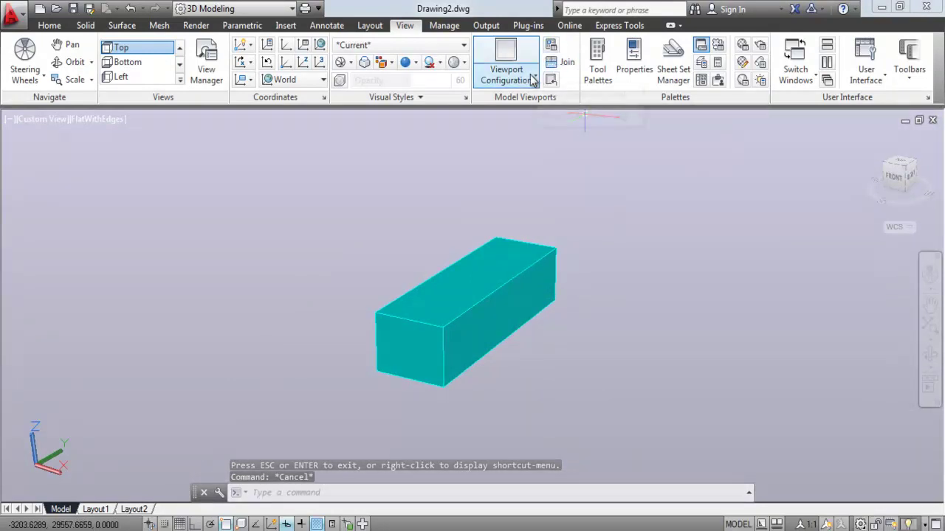
left_click(506, 73)
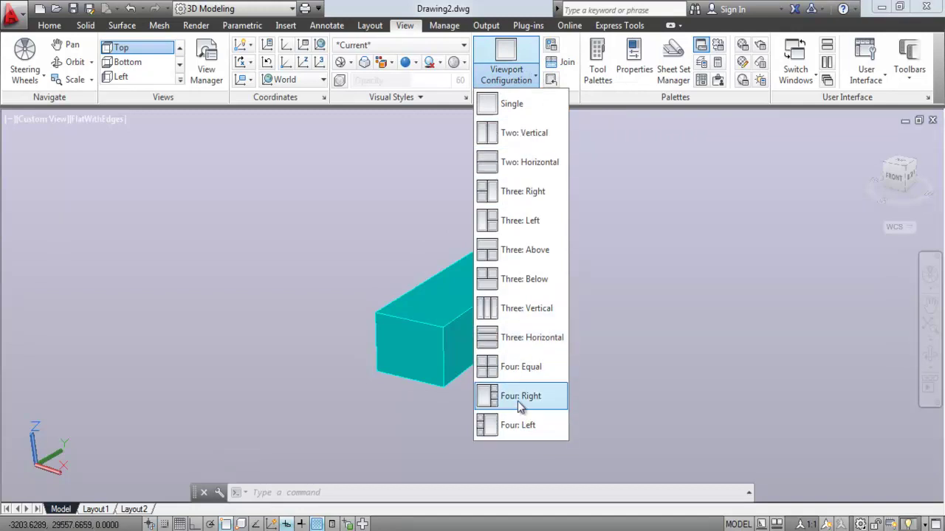
Tile Four: Equal viewports, Top view in the upper-left, Front view in the lower-left.
left_click(521, 369)
left_click(347, 244)
left_click(121, 47)
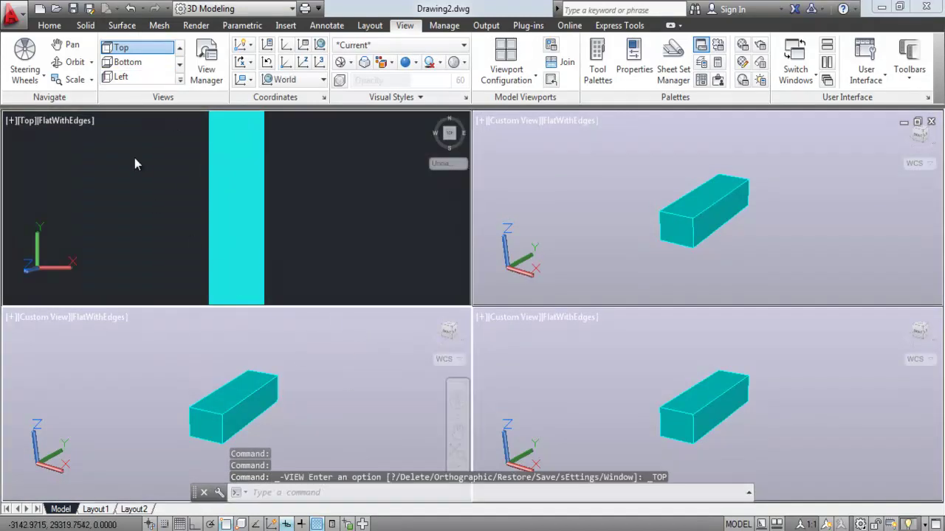
left_click(178, 81)
left_click(123, 106)
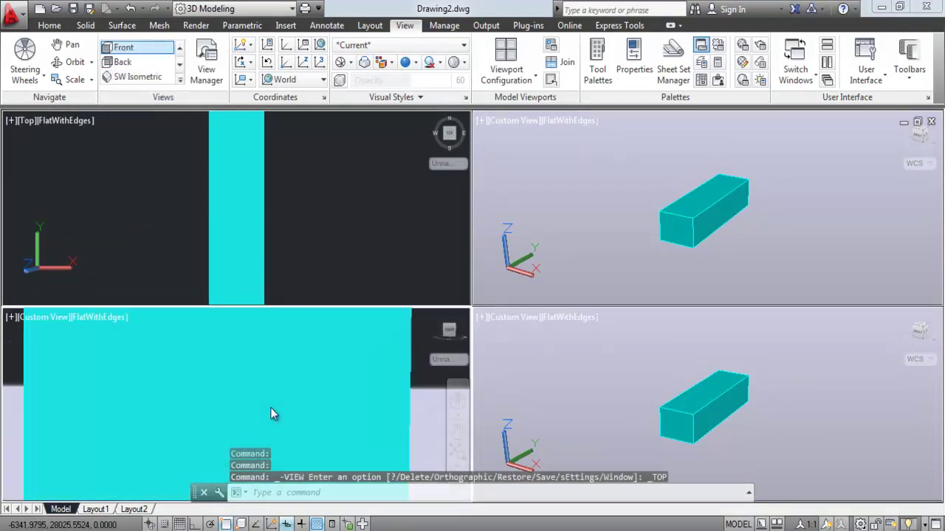
left_click(318, 259)
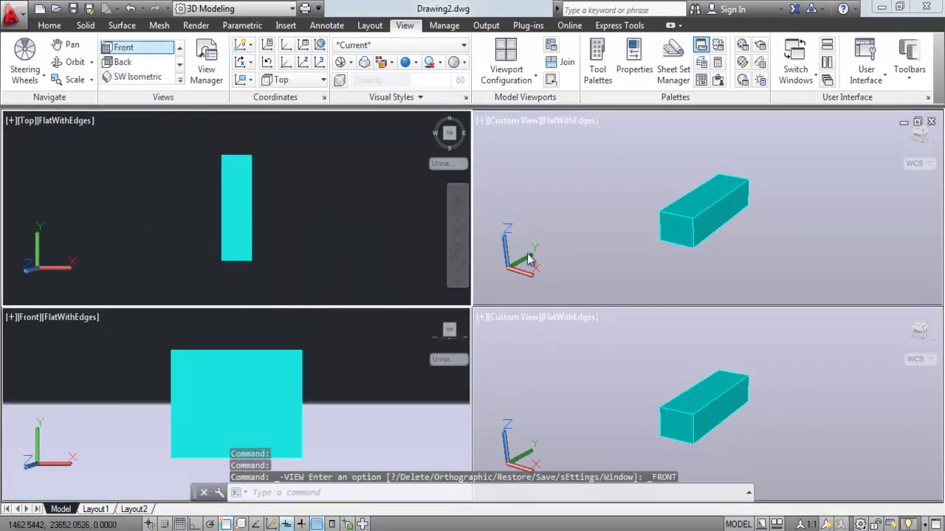
Join the two left viewports, then the two right viewports.
left_click(559, 62)
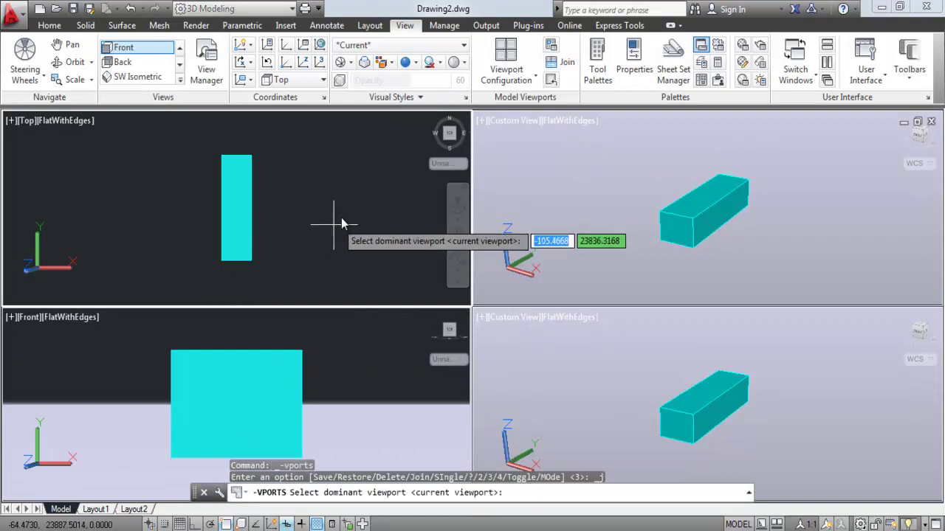
left_click(382, 370)
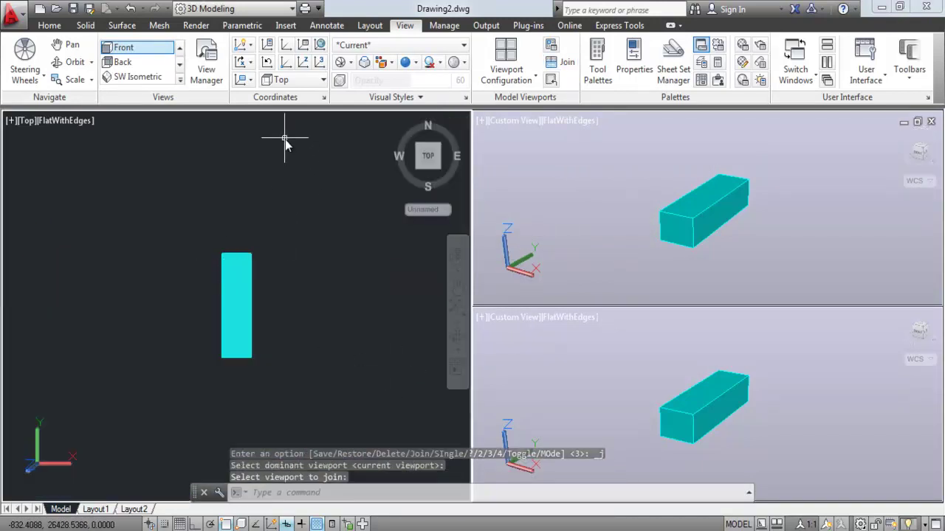
left_click(555, 62)
left_click(580, 214)
left_click(600, 393)
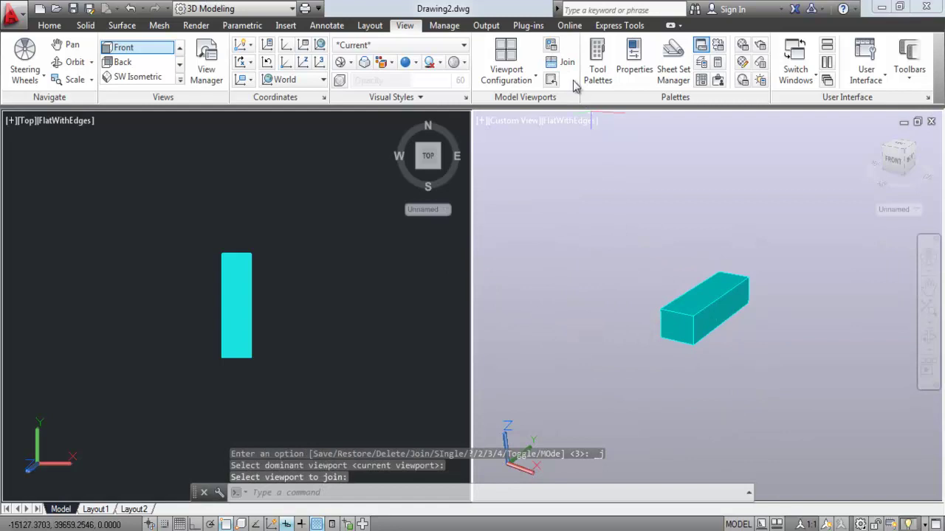
Join the left half into the right viewport and adjust the zoom.
left_click(555, 62)
left_click(563, 254)
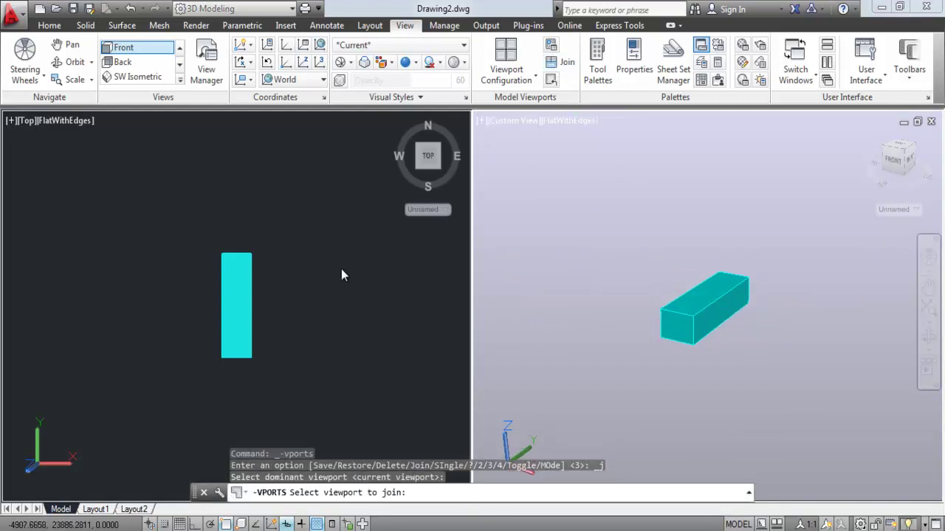
left_click(339, 269)
scroll(435, 317, "up", 3)
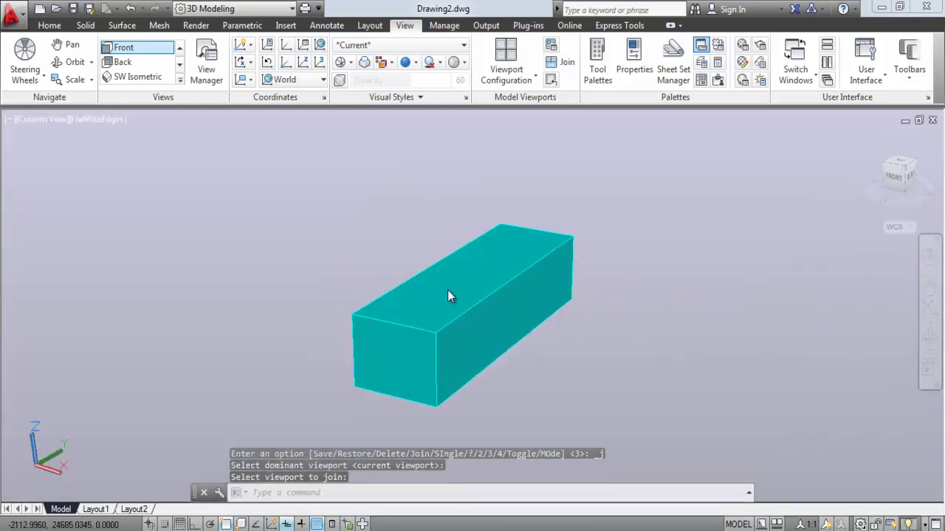
scroll(447, 290, "up", 2)
scroll(448, 290, "down", 1)
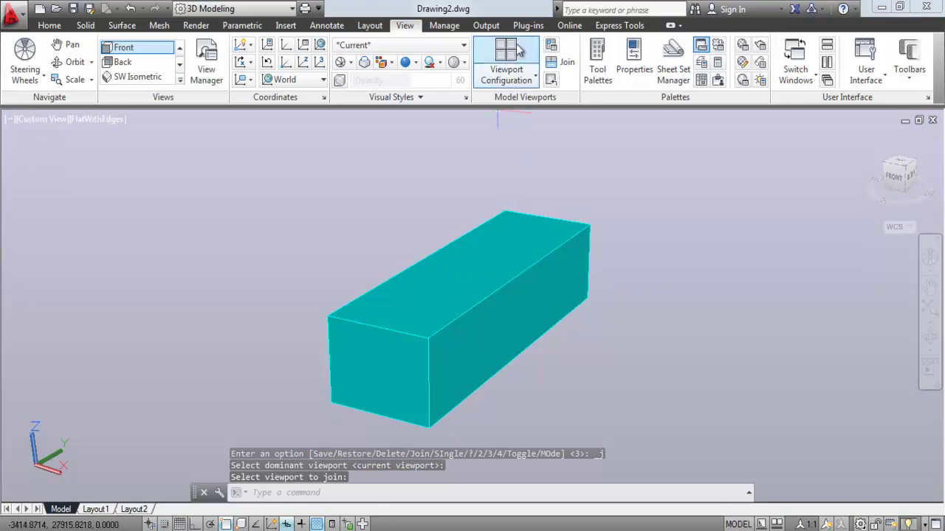
Toggle Restore Viewports between single and tiled, ending on the three-viewport layout.
left_click(550, 80)
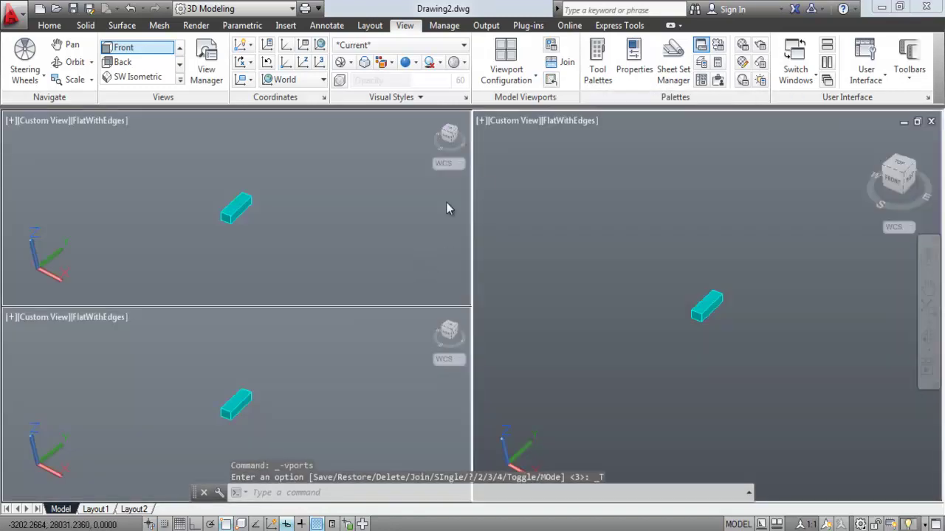
left_click(551, 82)
left_click(551, 80)
left_click(550, 81)
left_click(551, 80)
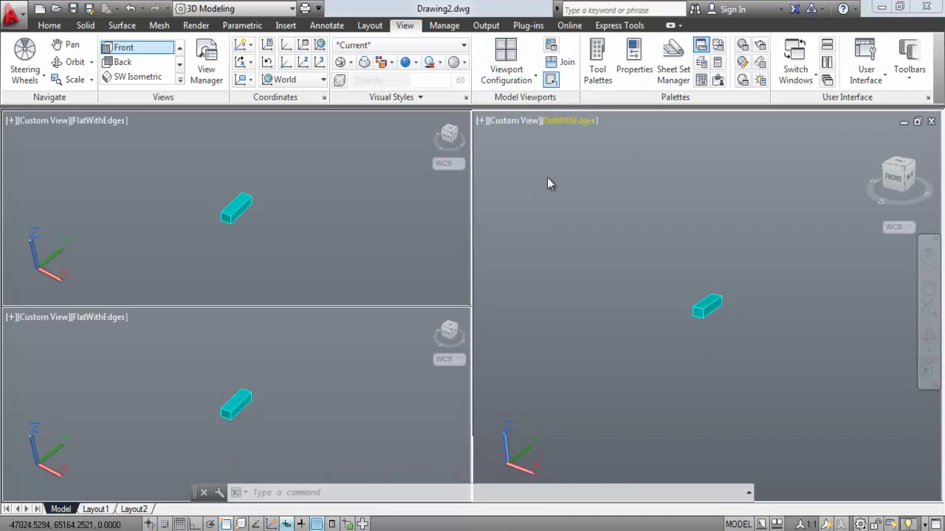
left_click(559, 318)
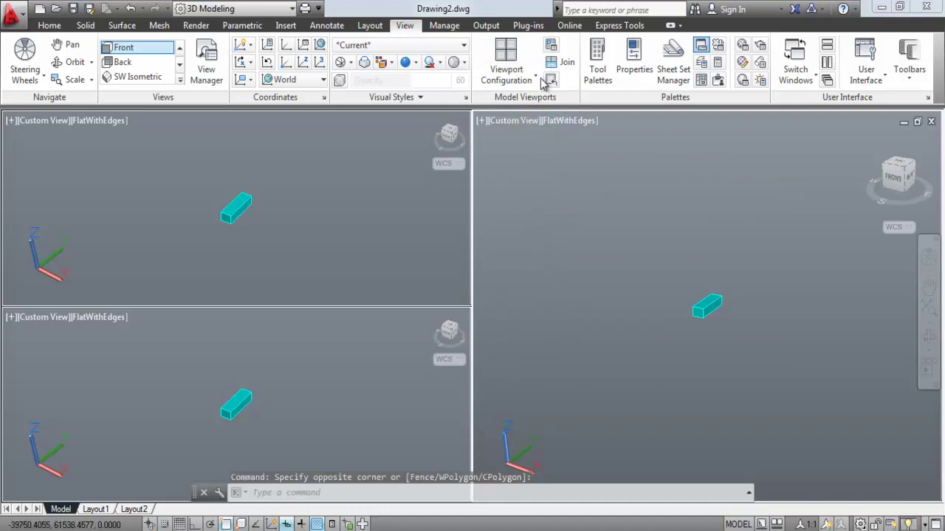
Switch to a Single viewport, zoom in on the box and nudge it up-right.
left_click(507, 74)
left_click(517, 104)
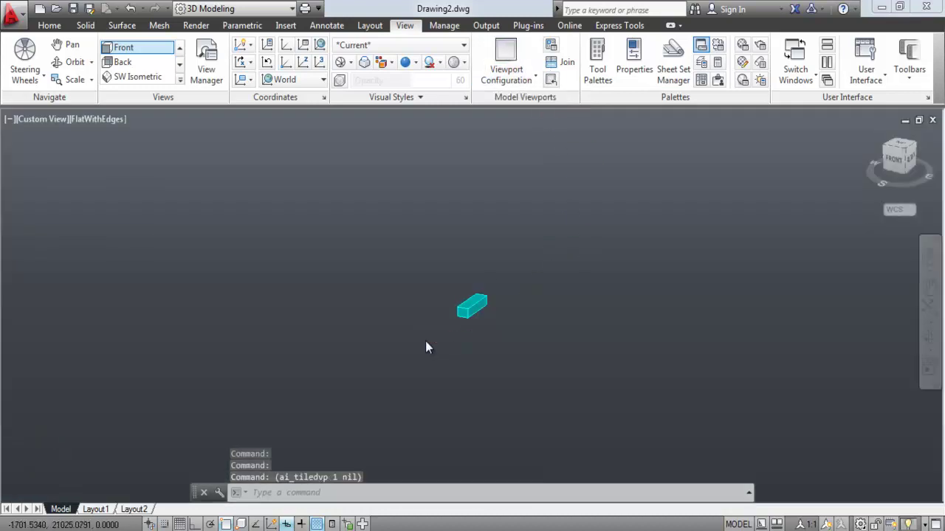
scroll(480, 325, "up", 5)
scroll(485, 323, "up", 3)
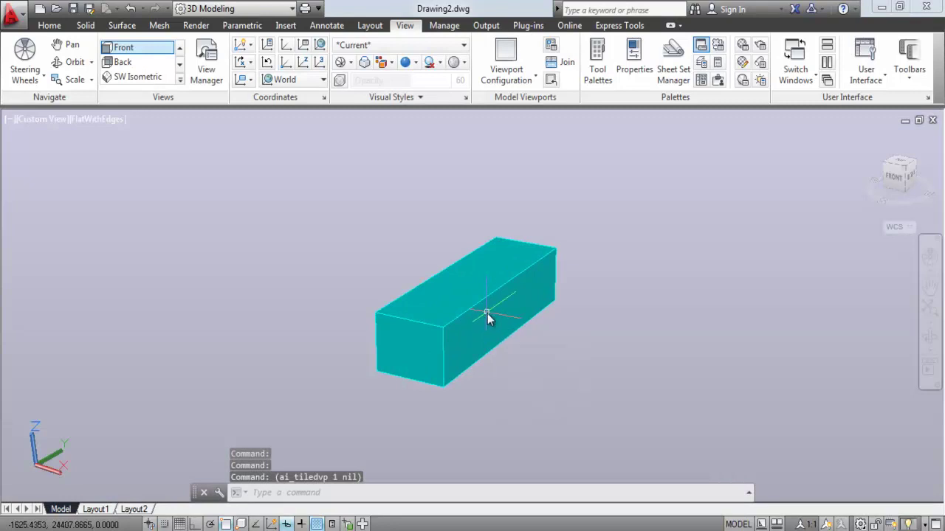
middle_click_drag(405, 356, 410, 342)
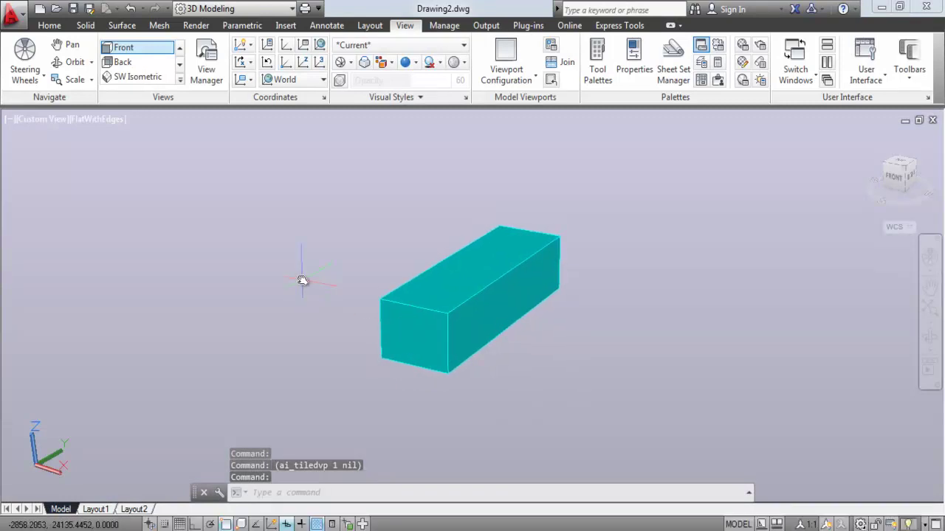